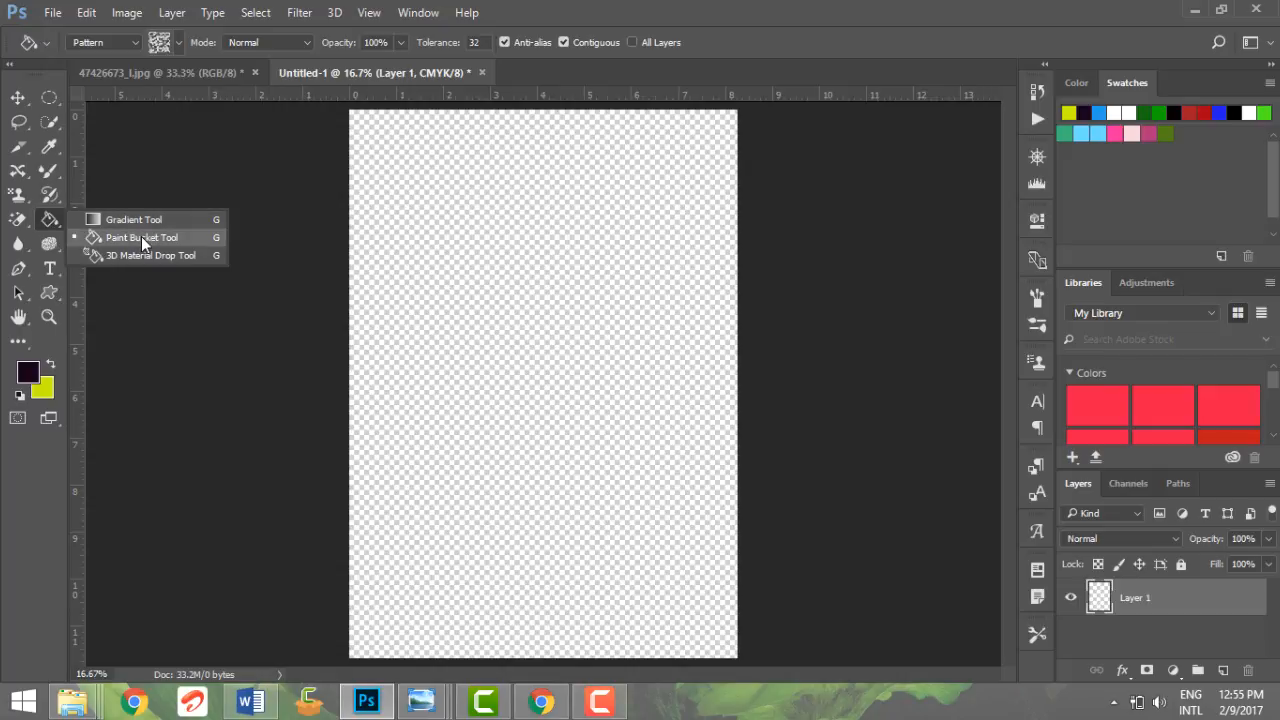
Switch to the Paint Bucket tool, set its source to Foreground, and fill the empty layer with the dark foreground color
key(shift+g)
key(shift+g)
key(shift+g)
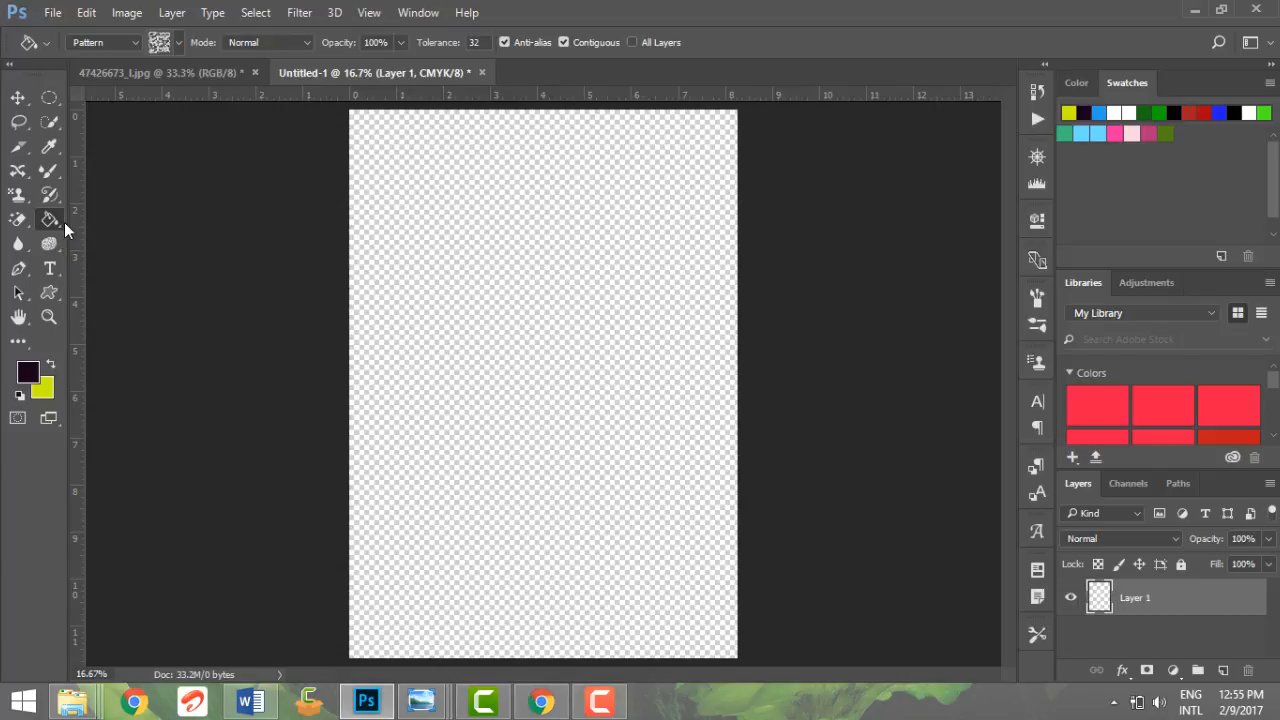
click(117, 42)
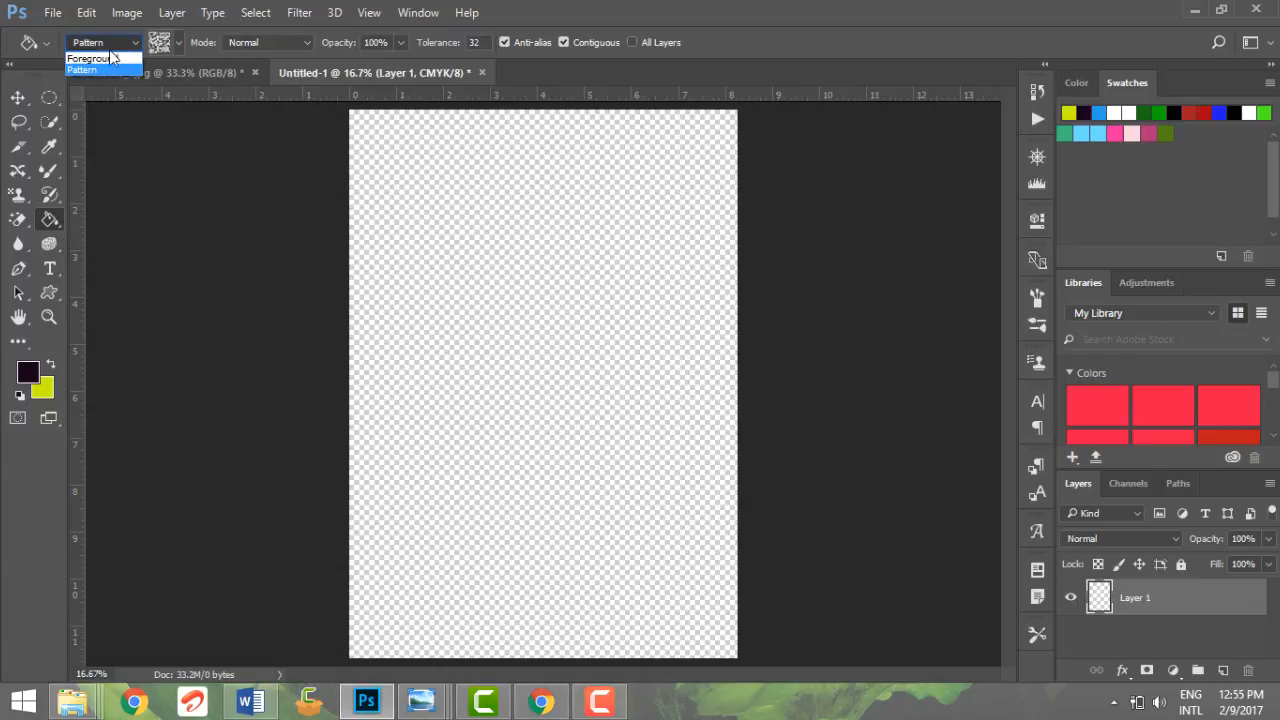
click(108, 58)
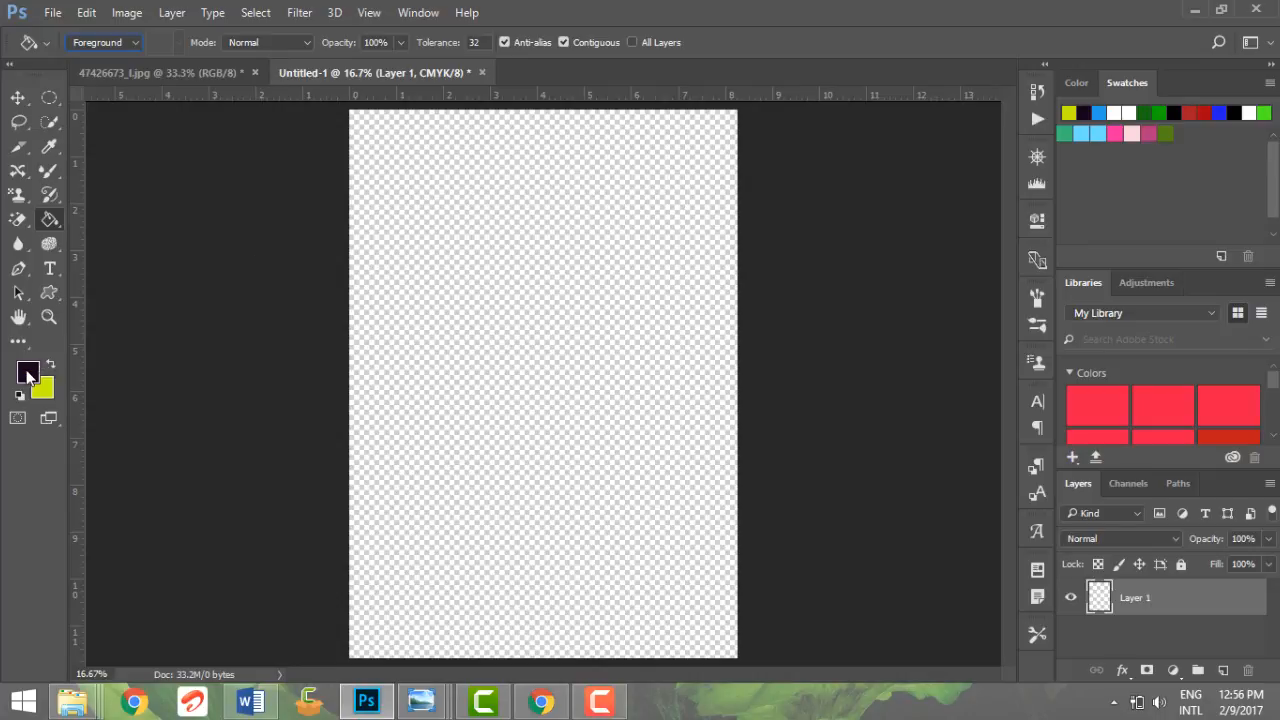
click(441, 271)
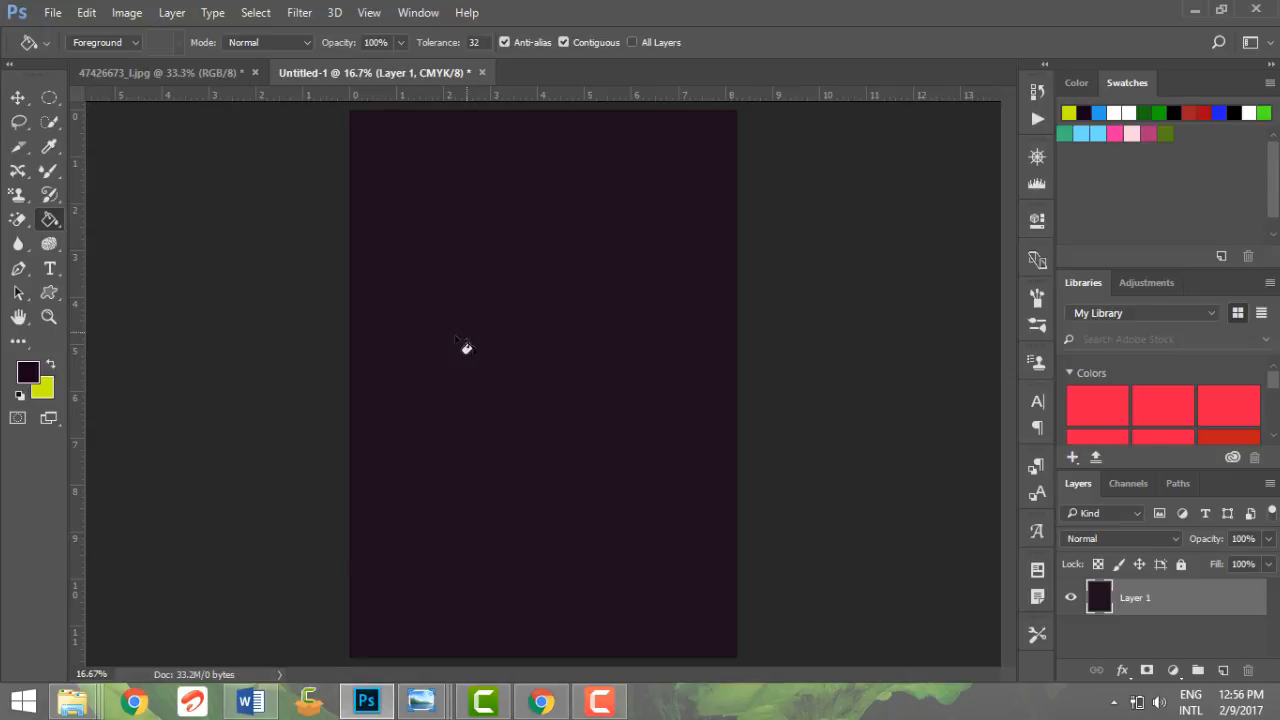
Fill the layer with the background color, then the foreground color, then the background color again using fill shortcuts
key(ctrl+BackSpace)
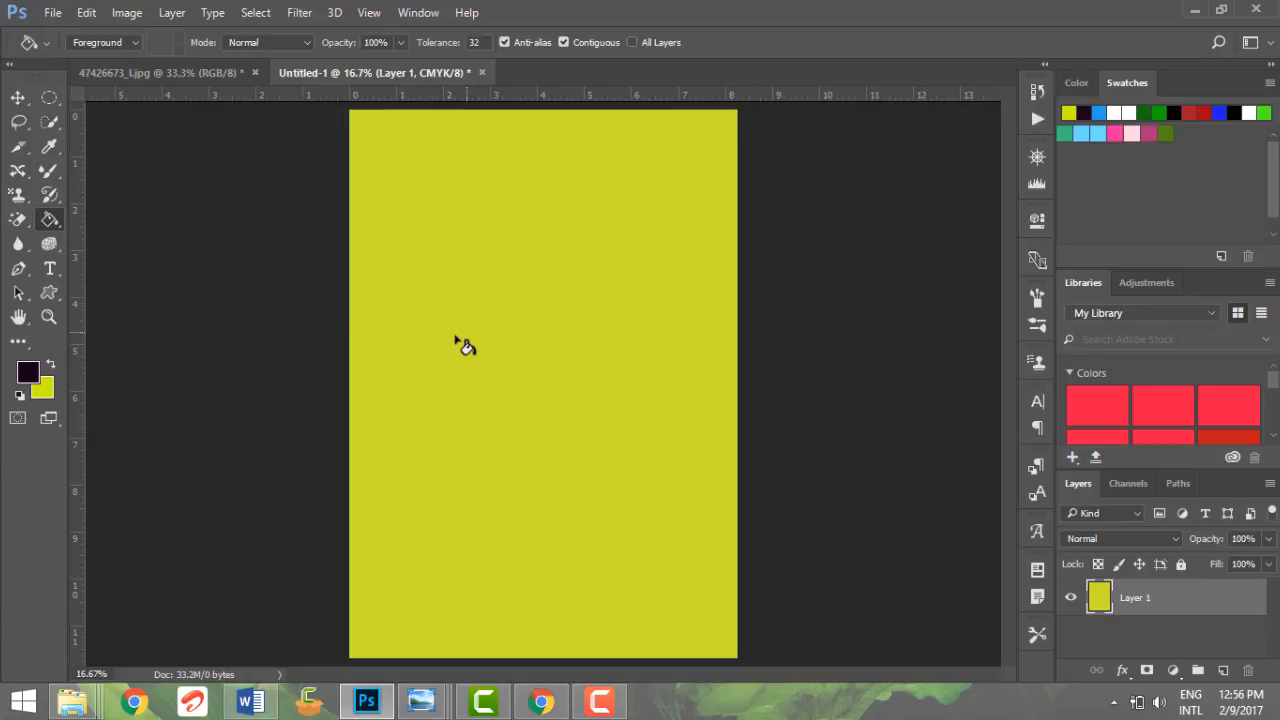
key(alt+BackSpace)
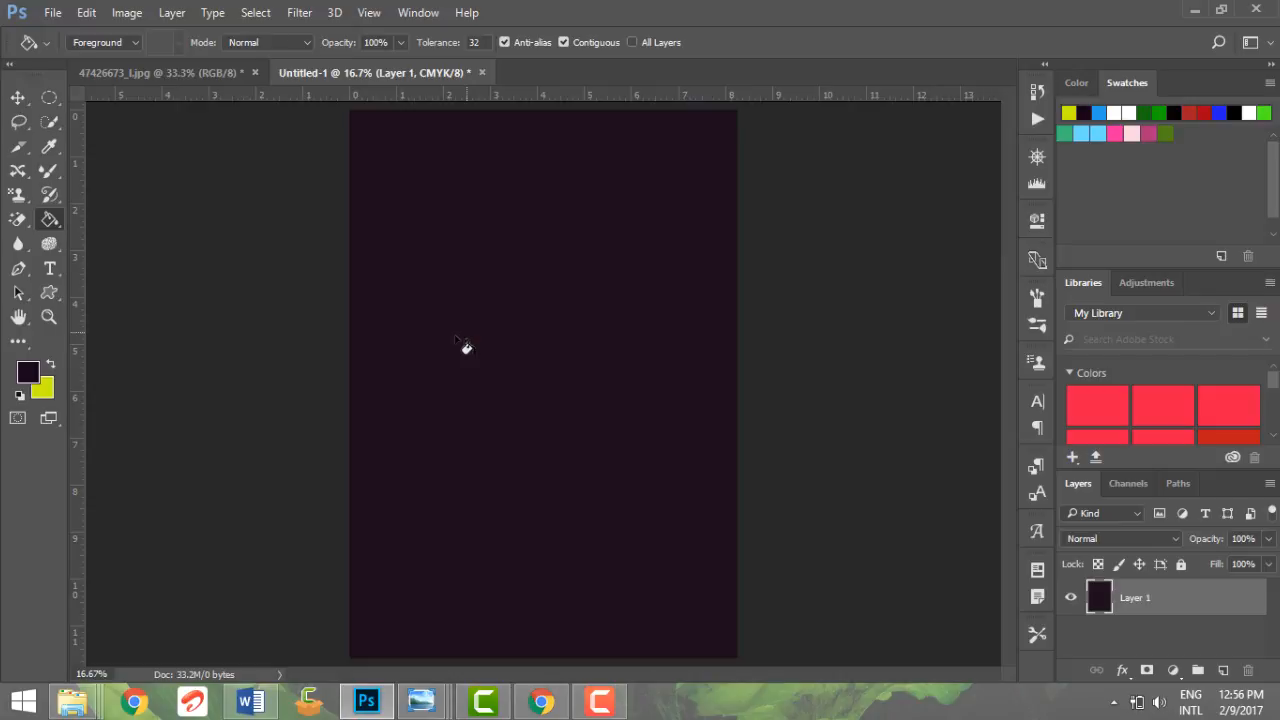
key(ctrl+BackSpace)
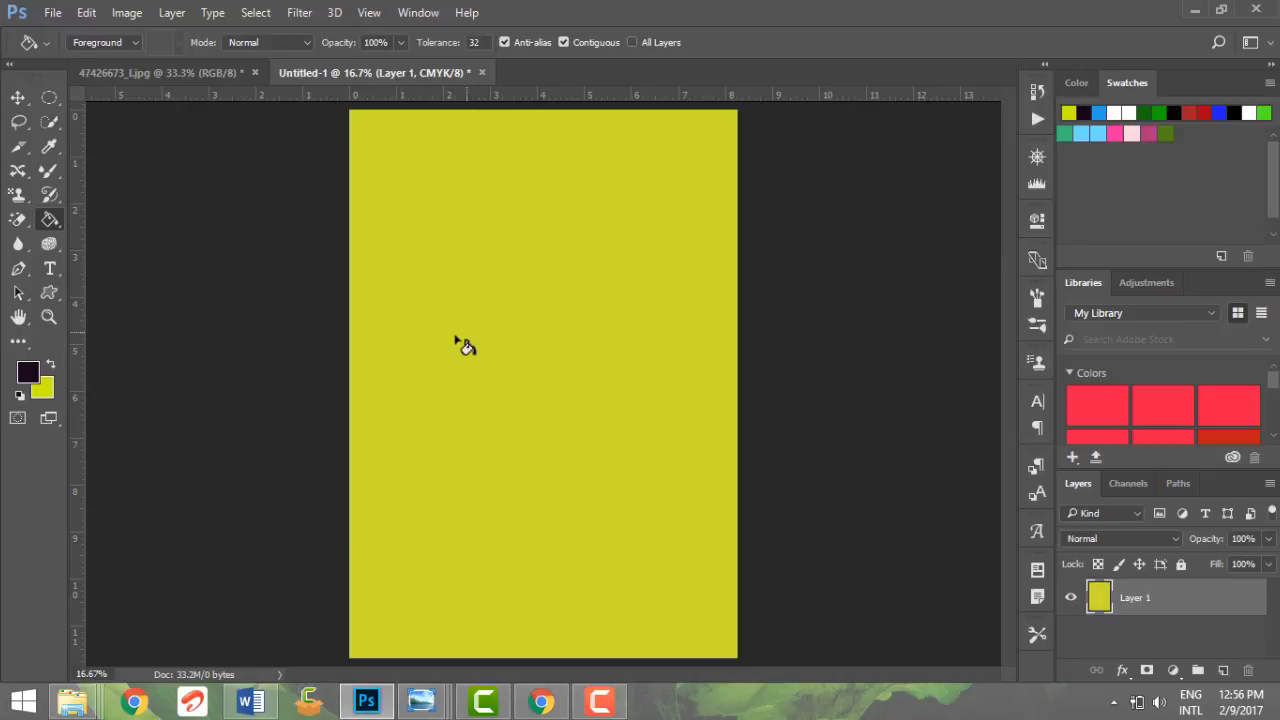
Draw a closed four-point quadrilateral path with the Pen tool and refill the layer with foreground and background colors
click(20, 268)
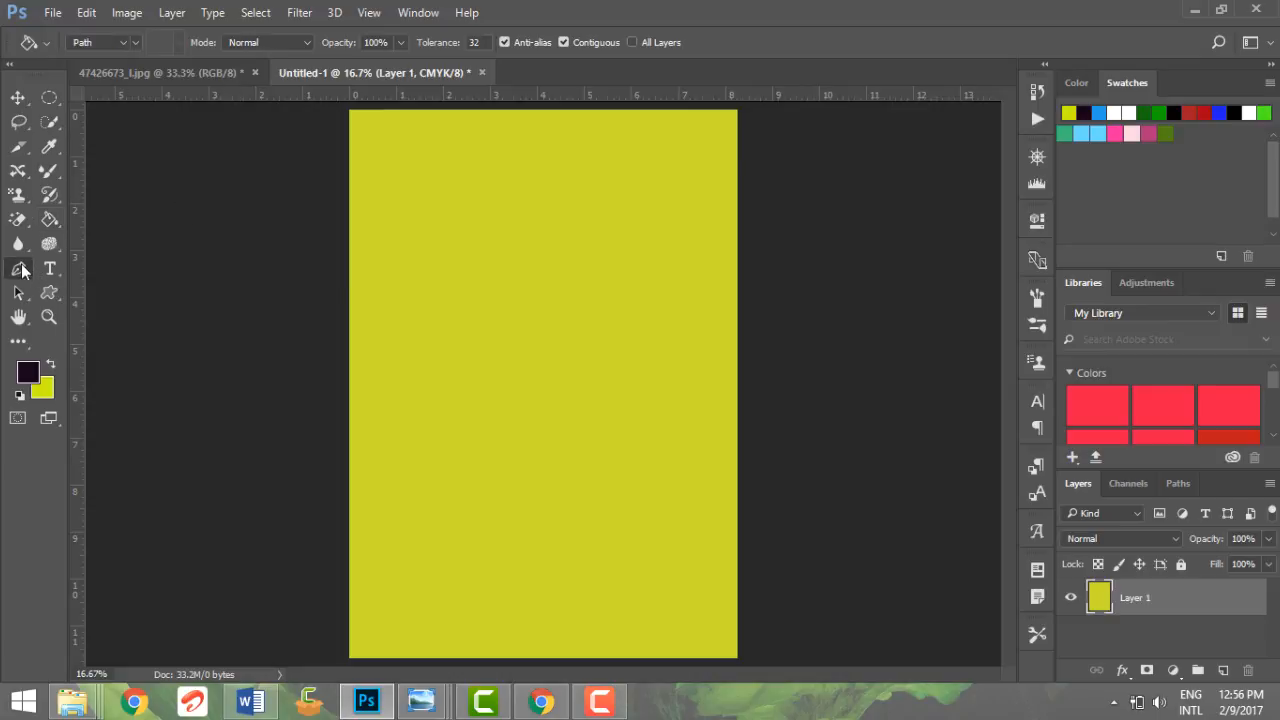
click(520, 228)
click(660, 307)
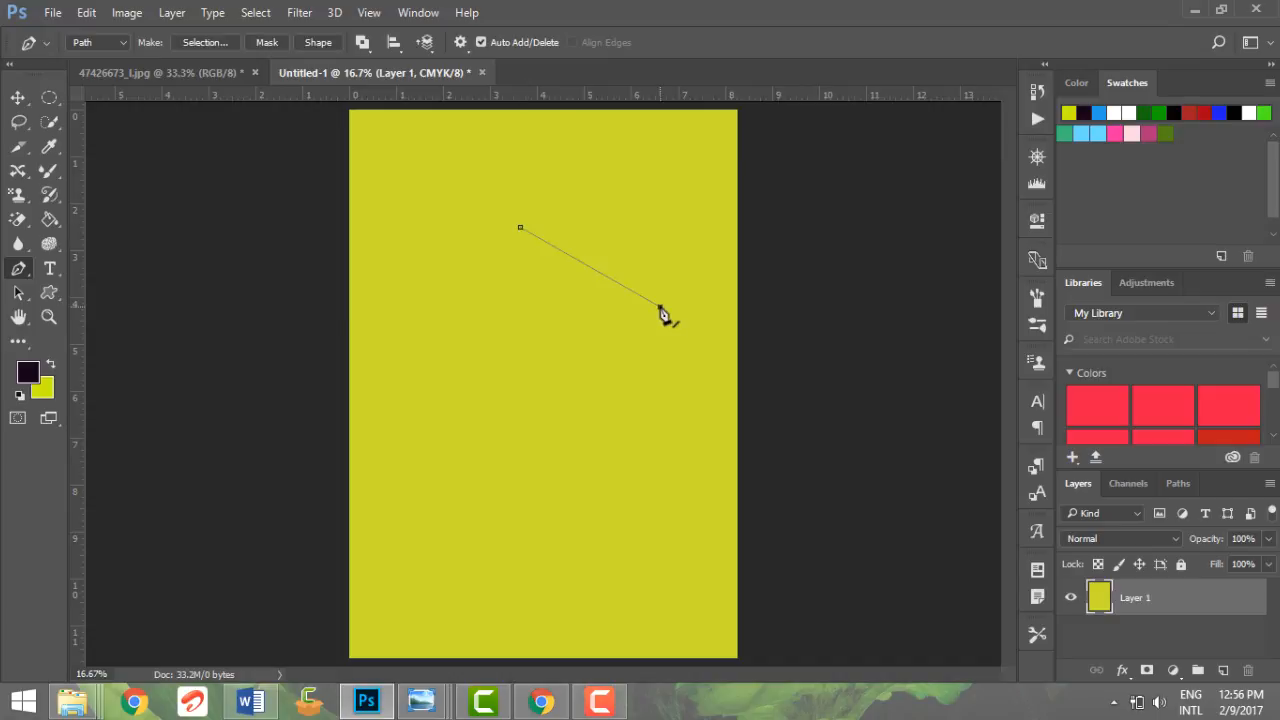
click(555, 456)
click(454, 406)
click(520, 229)
key(alt+BackSpace)
key(ctrl+BackSpace)
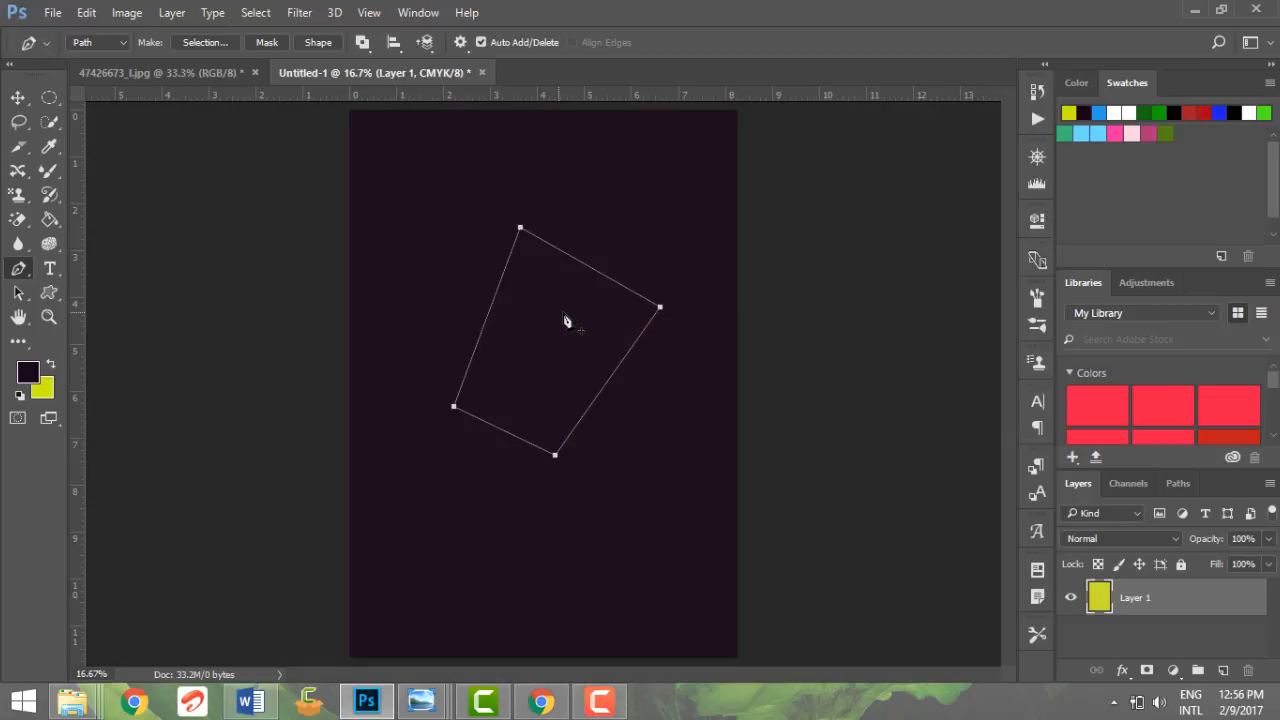
Make a selection from the path with a 2-pixel feather radius and fill it with the foreground color
right_click(566, 321)
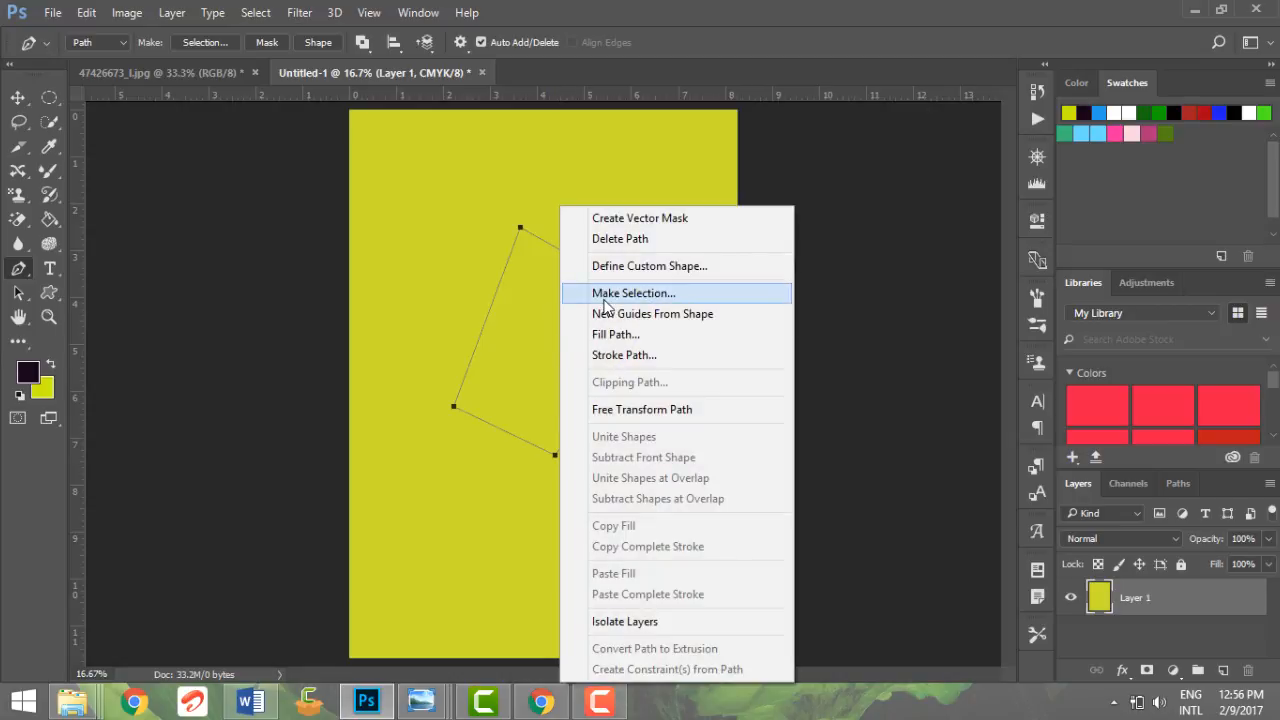
click(603, 300)
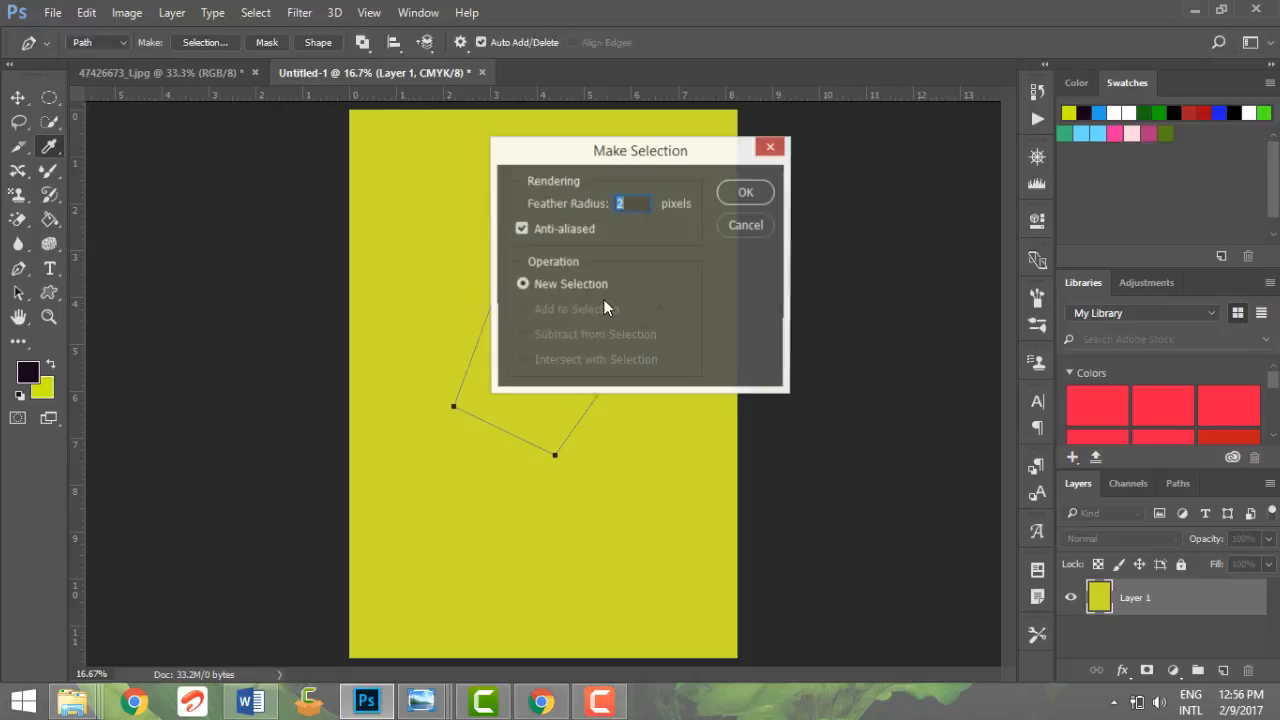
click(750, 197)
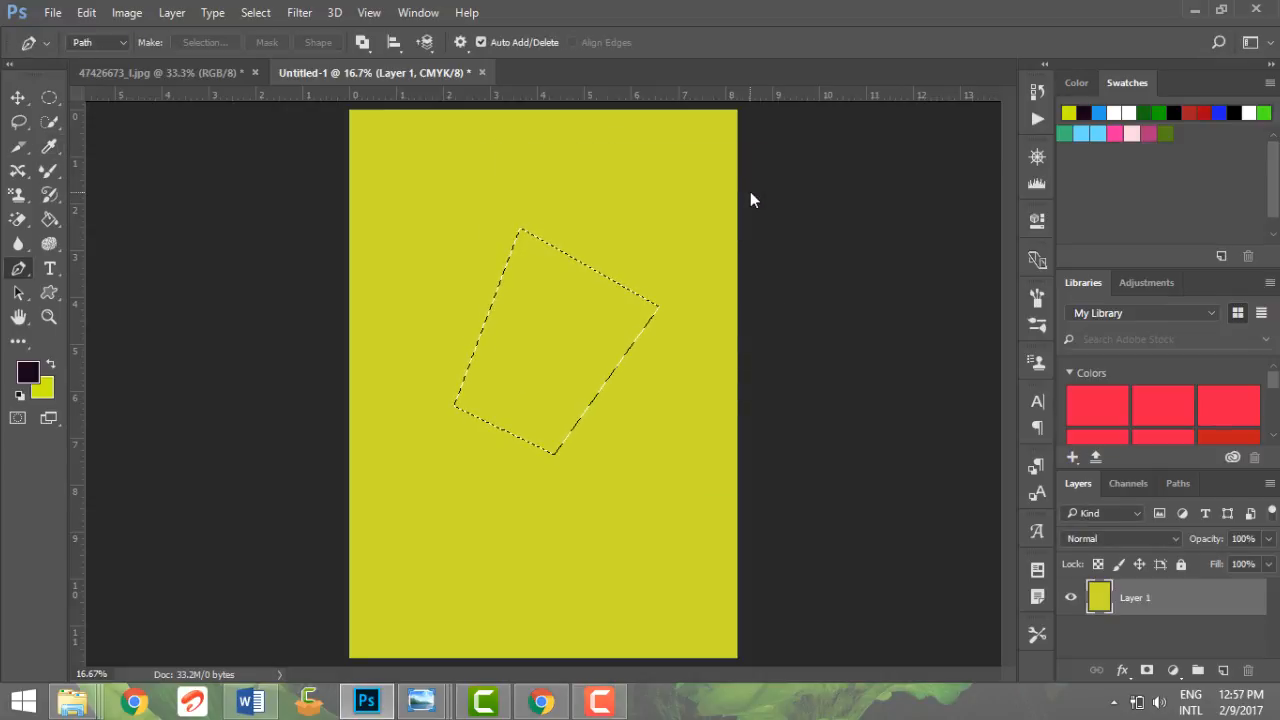
key(alt+BackSpace)
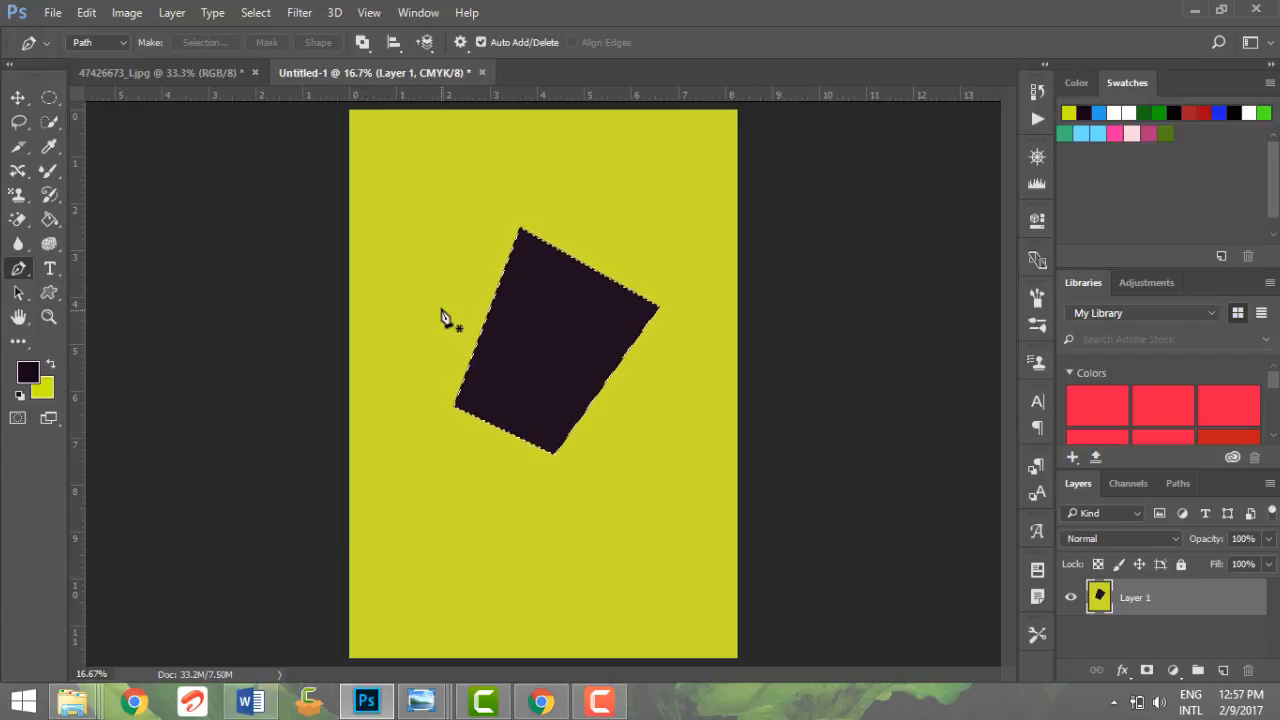
Switch back to the Paint Bucket tool and step backward through history to undo the path, selection and fill
drag(163, 244, 55, 216)
click(54, 217)
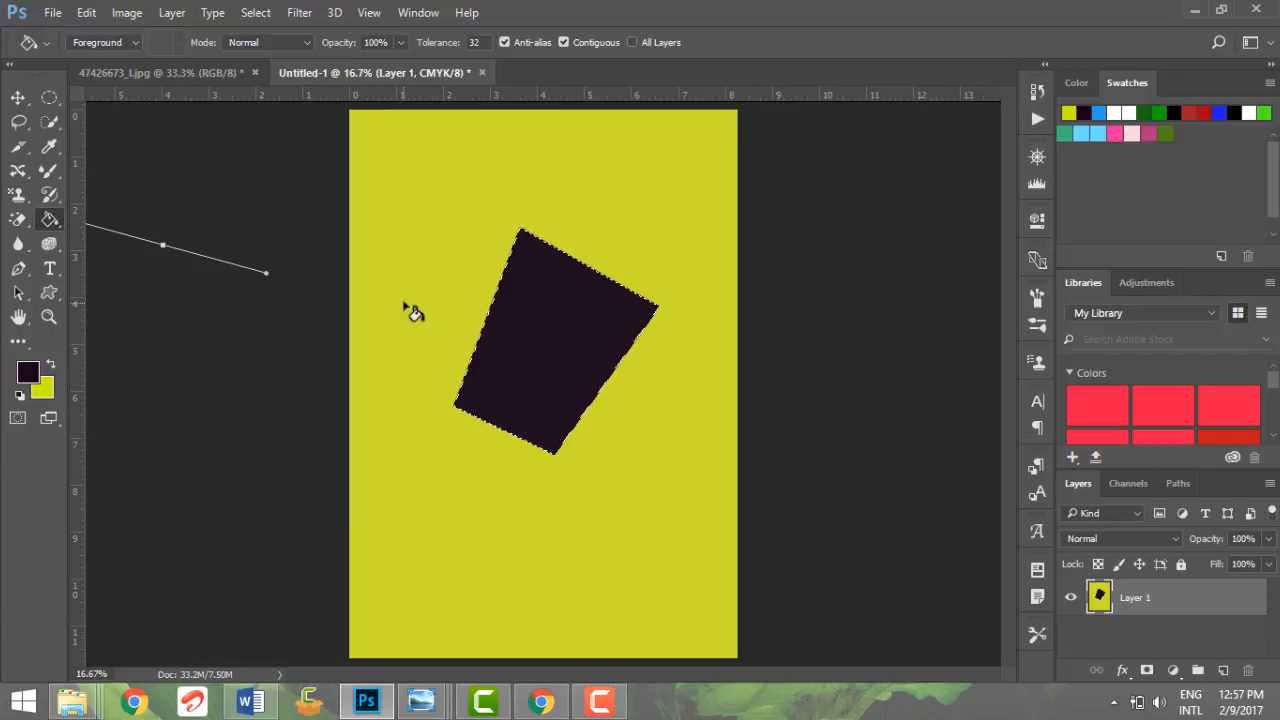
key(ctrl+alt+z)
key(ctrl+alt+z)
key(ctrl+alt+z)
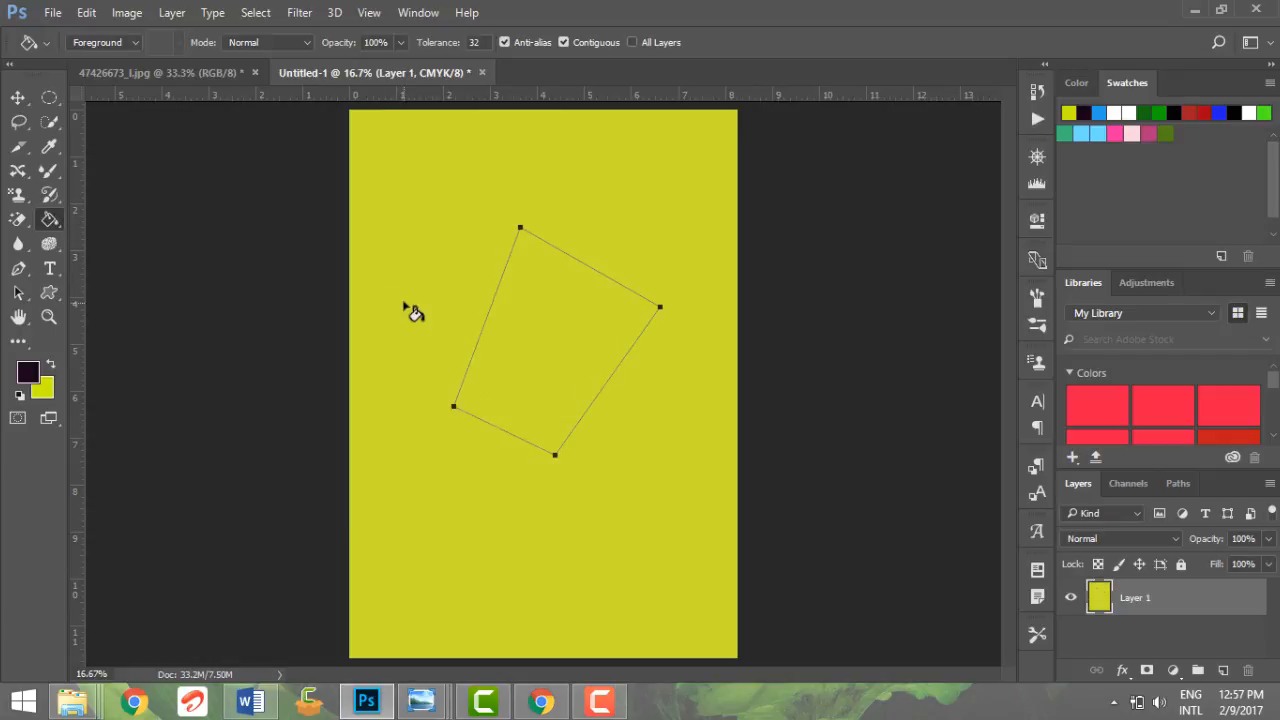
key(ctrl+alt+z)
key(ctrl+alt+z)
key(ctrl+alt+z)
key(ctrl+alt+z)
key(ctrl+alt+z)
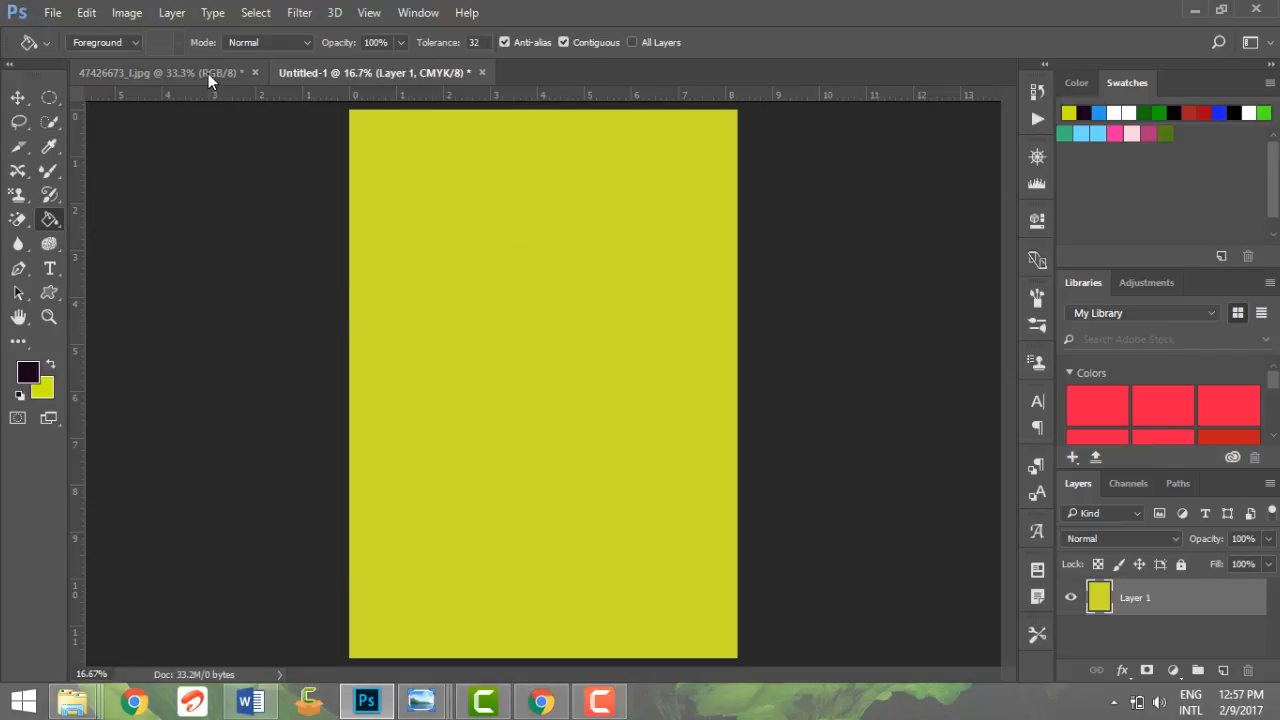
Set the fill source to Pattern, pick the gray textured pattern, and fill the layer with it
click(117, 42)
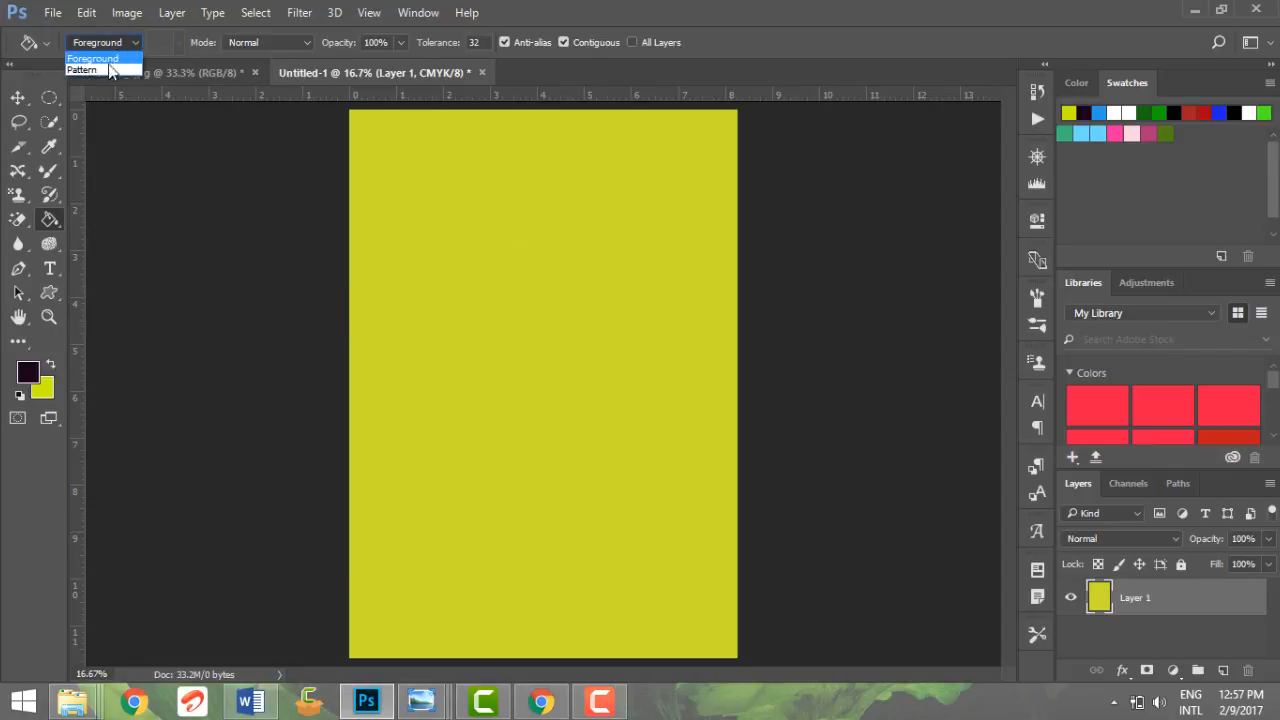
click(109, 64)
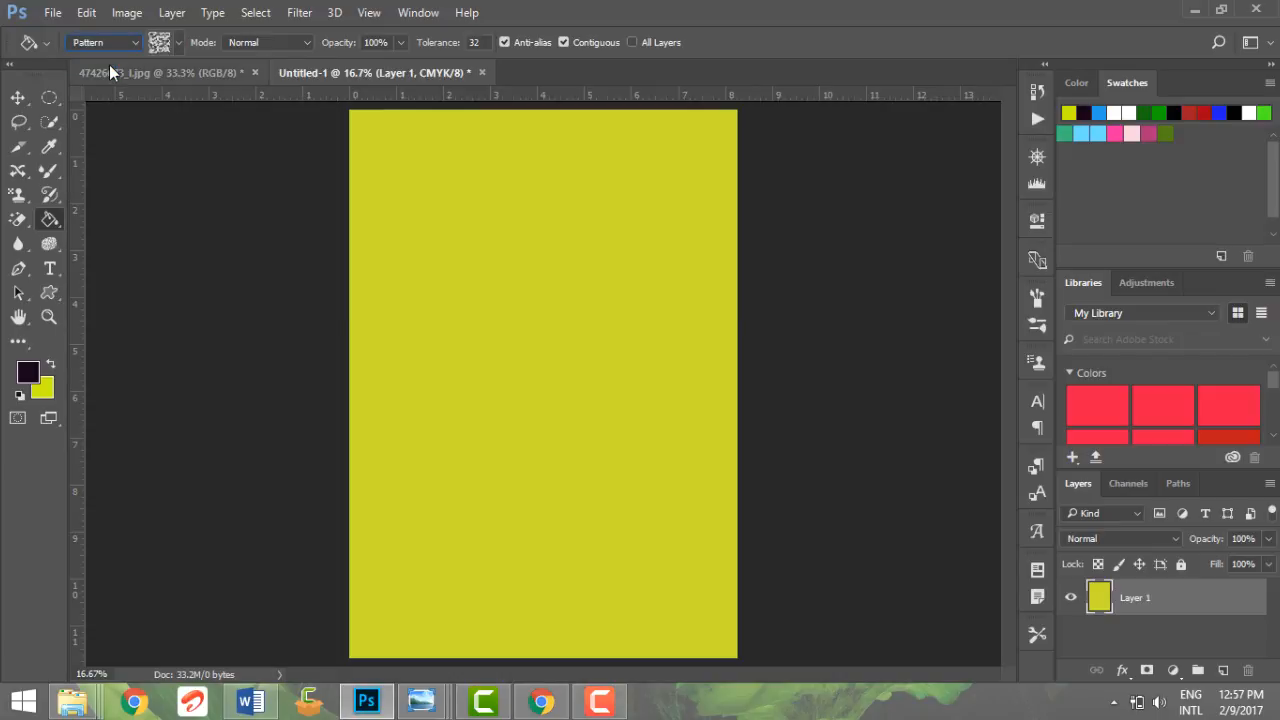
click(180, 42)
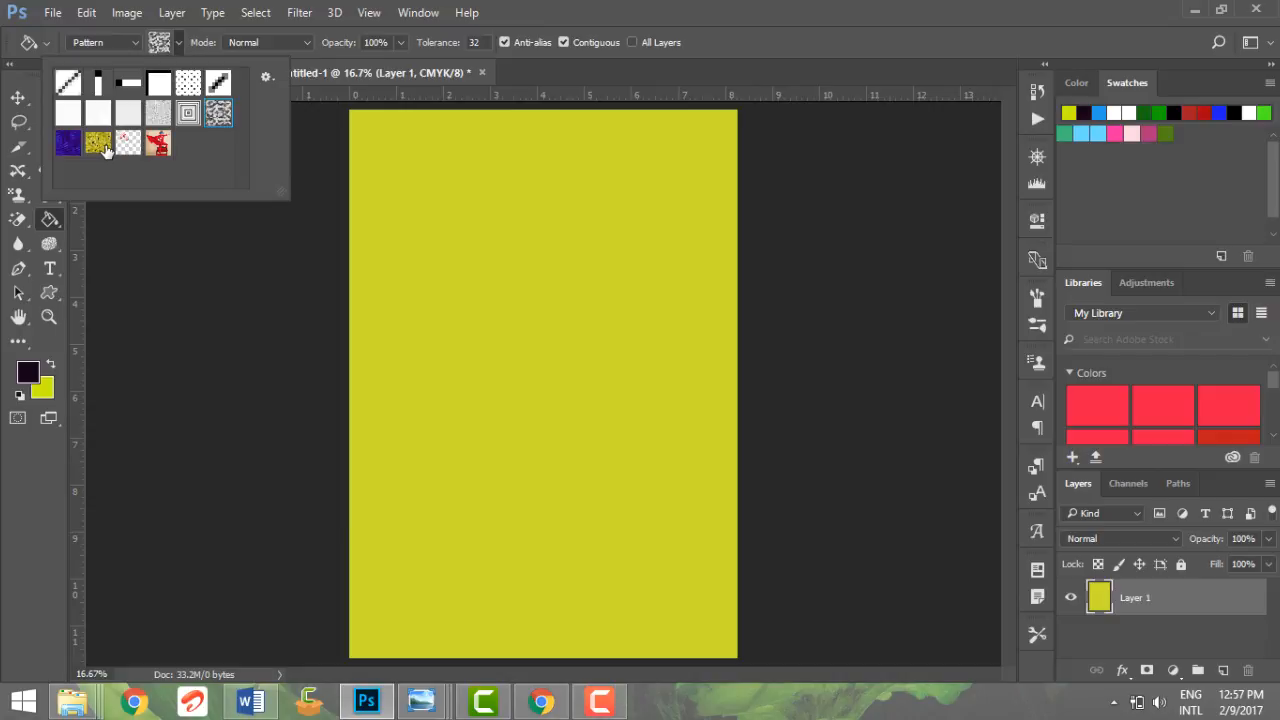
double_click(212, 120)
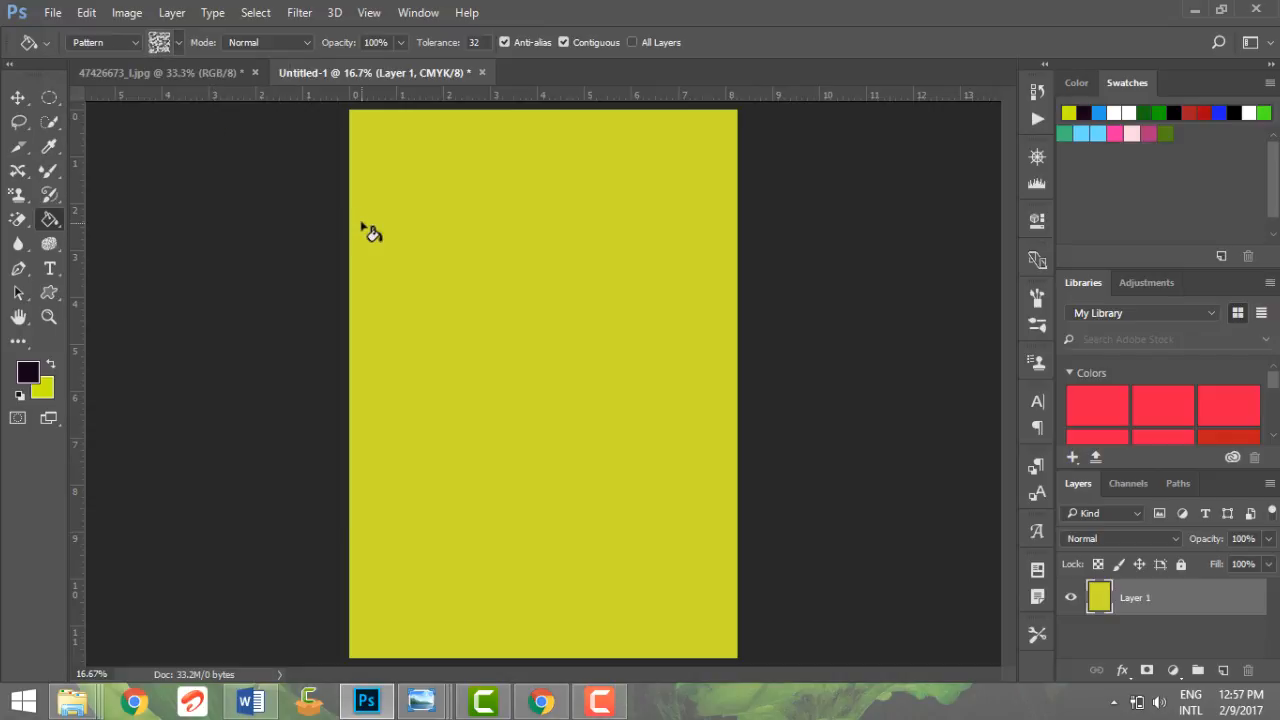
click(412, 262)
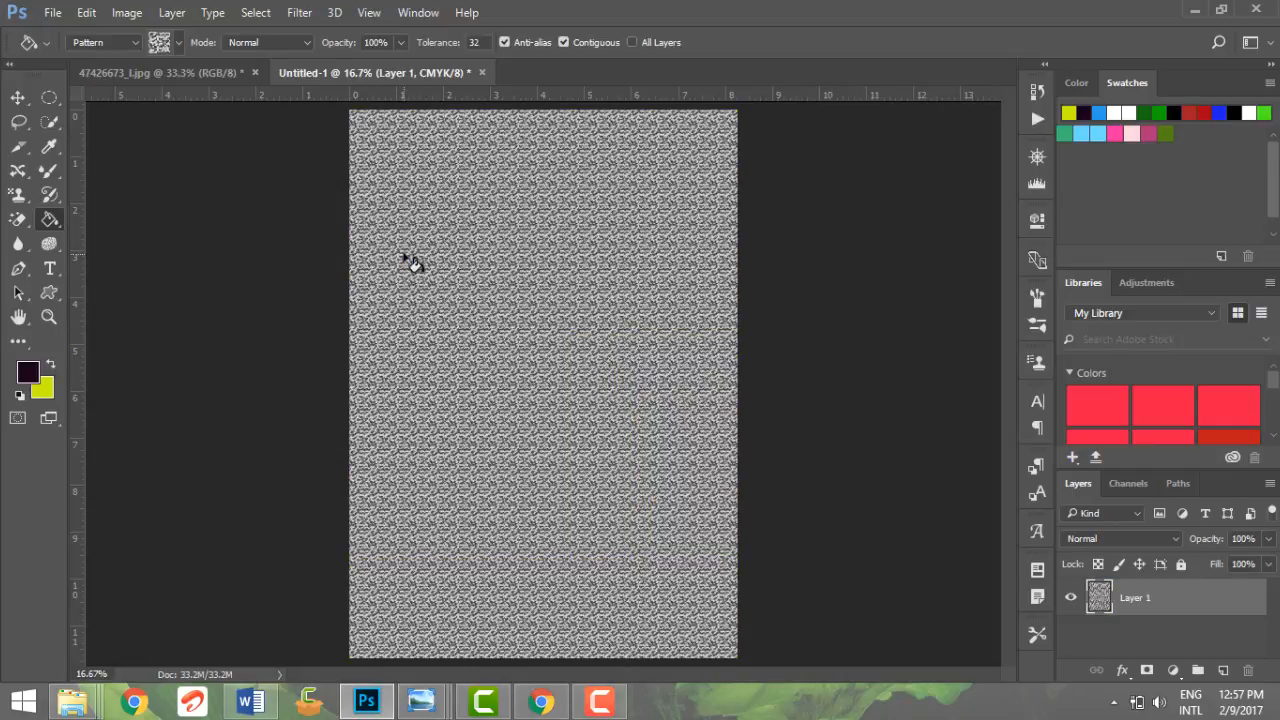
Switch to the 47426673_1.jpg photo document
click(273, 42)
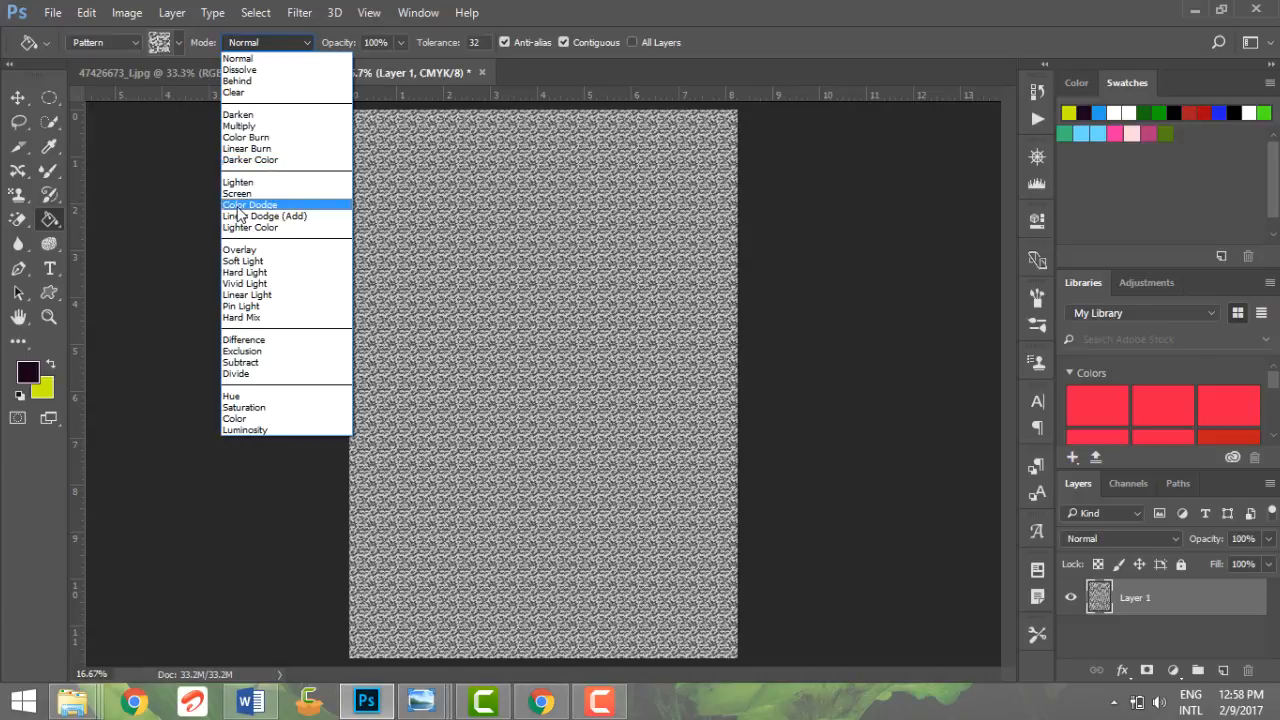
click(423, 209)
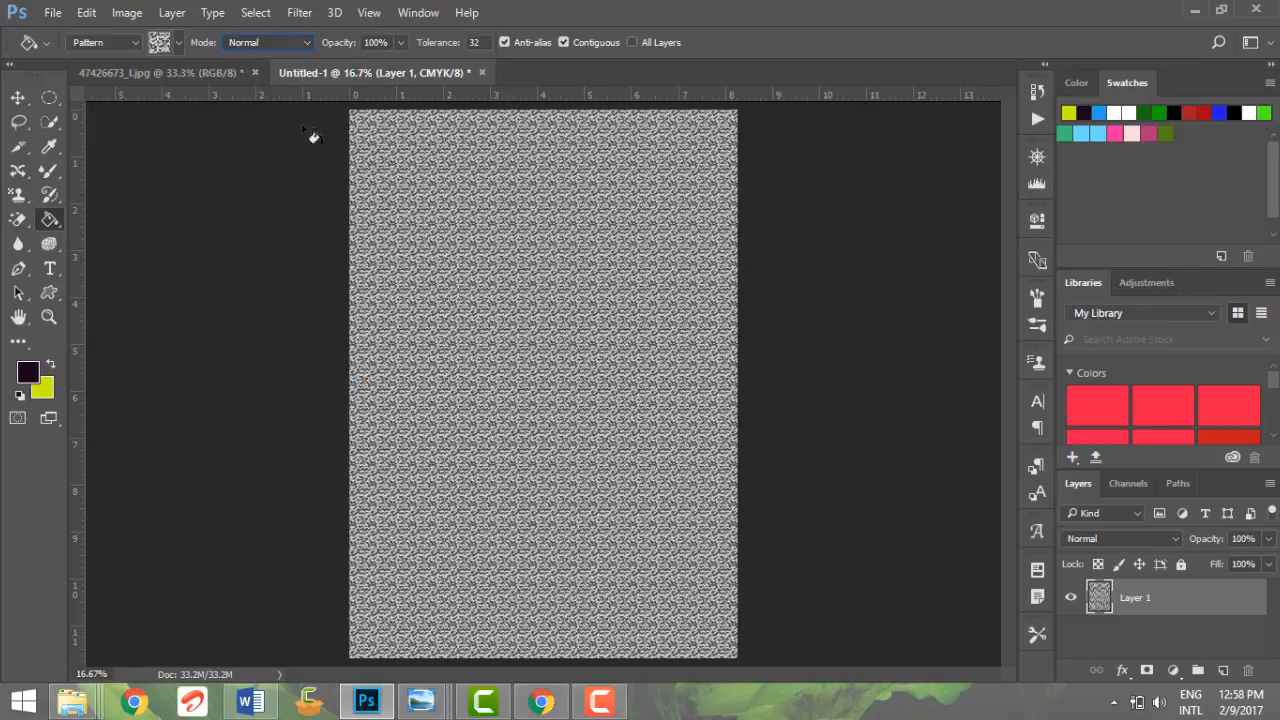
click(228, 73)
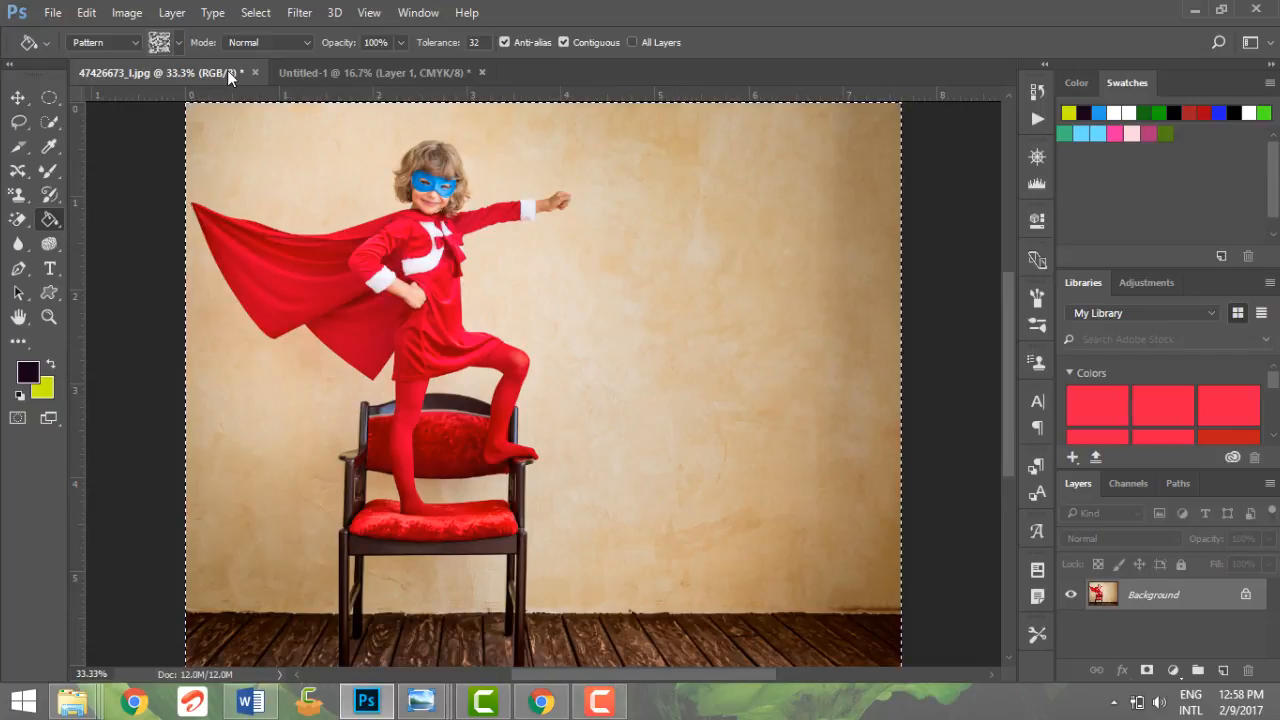
Configure the Paint Bucket to fill with the yellow foreground color in Soft Light mode
click(127, 44)
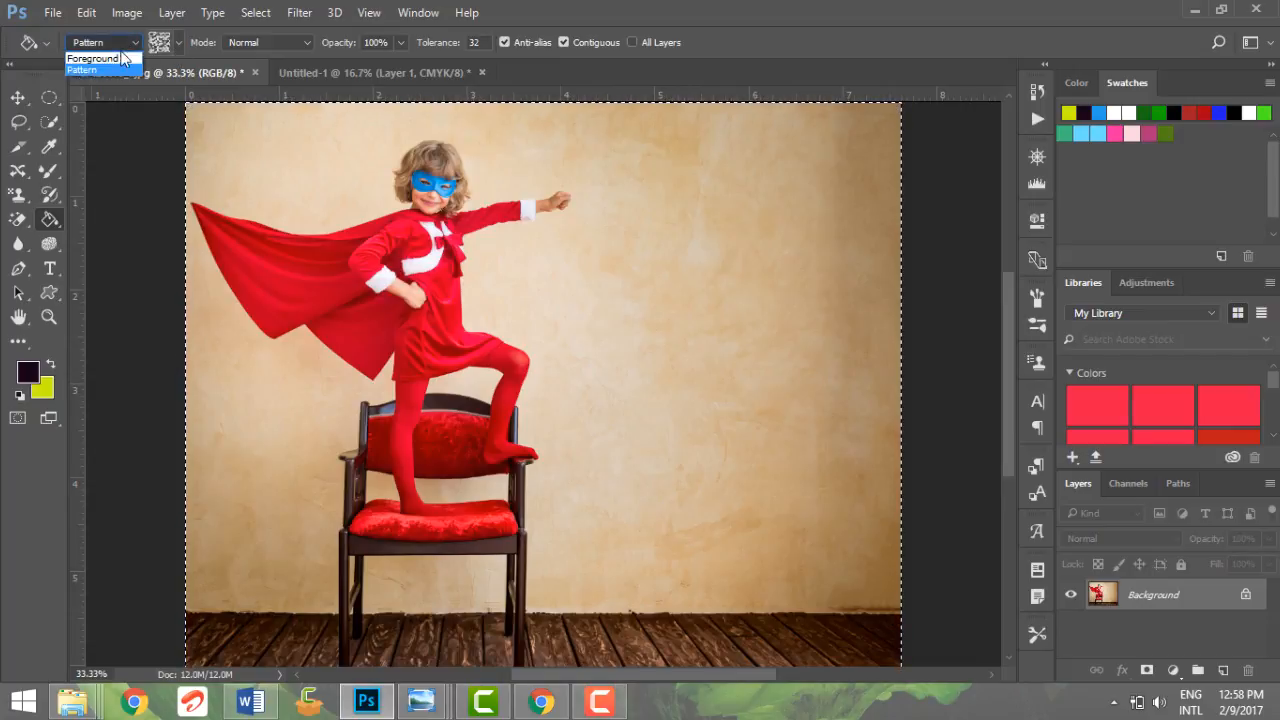
click(117, 54)
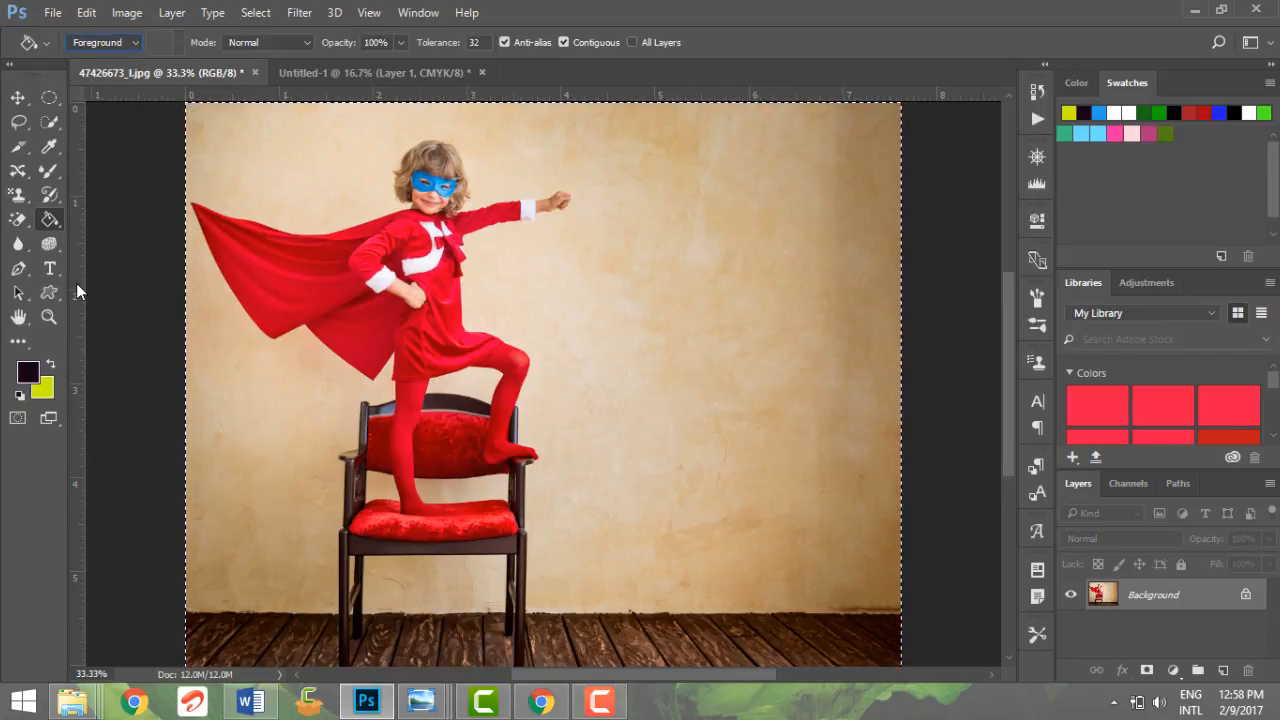
click(51, 366)
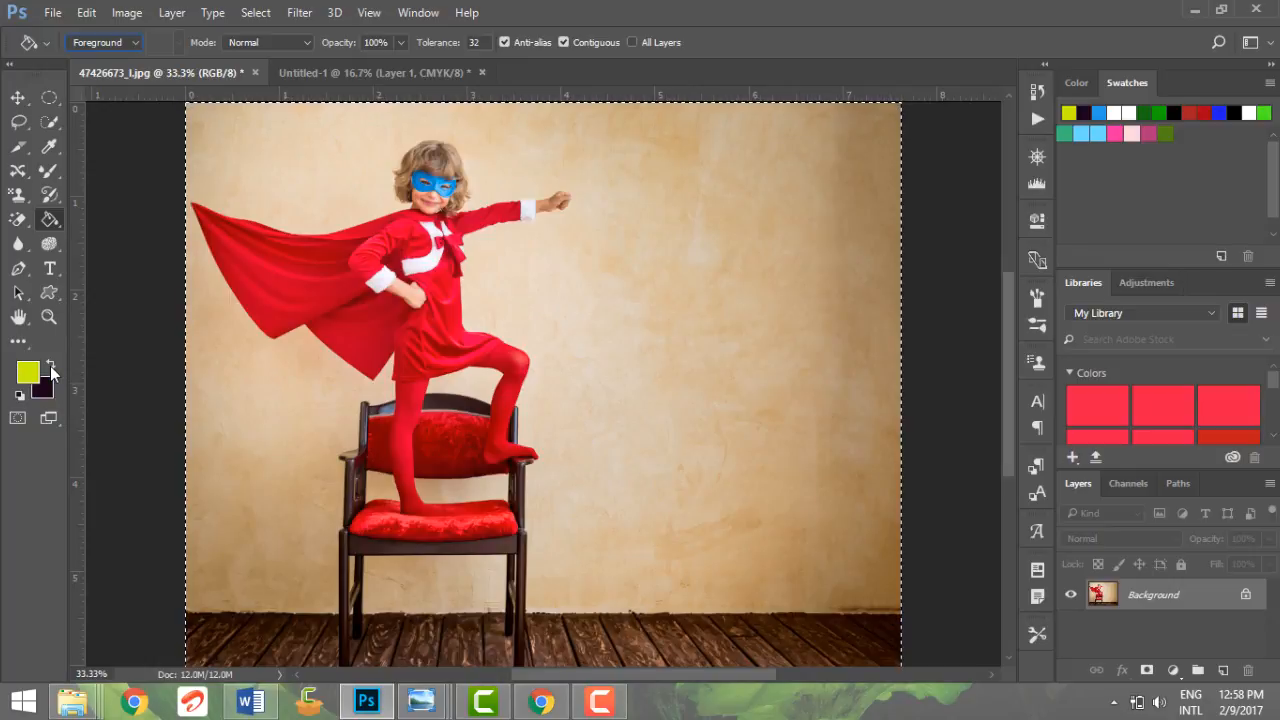
click(239, 43)
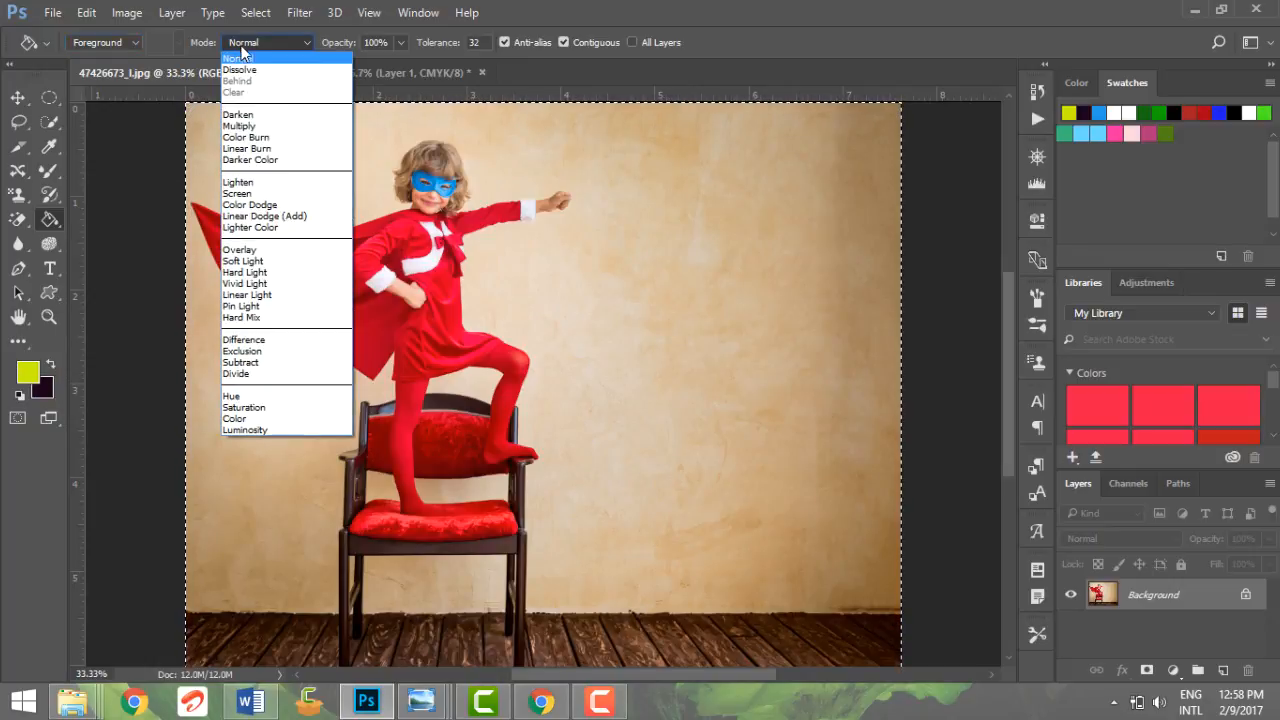
click(282, 262)
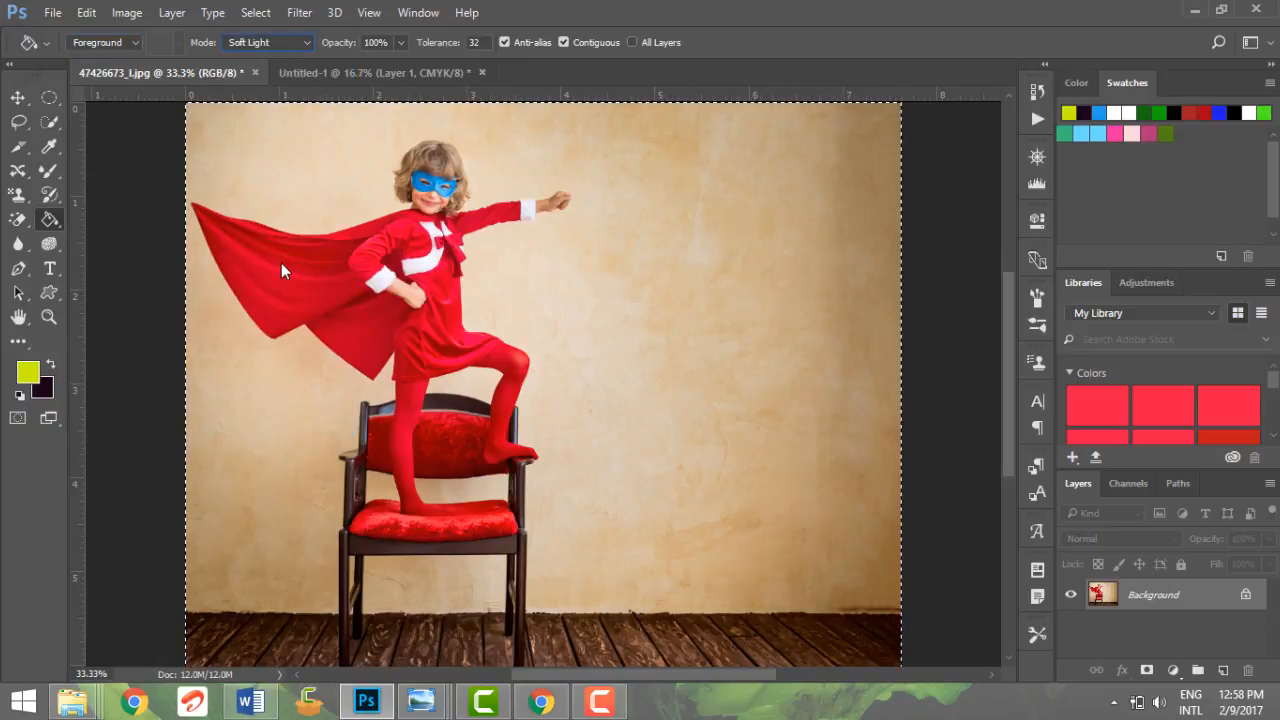
Fill the beige wall areas around the child with yellow, covering the remaining patches across the wall
click(506, 262)
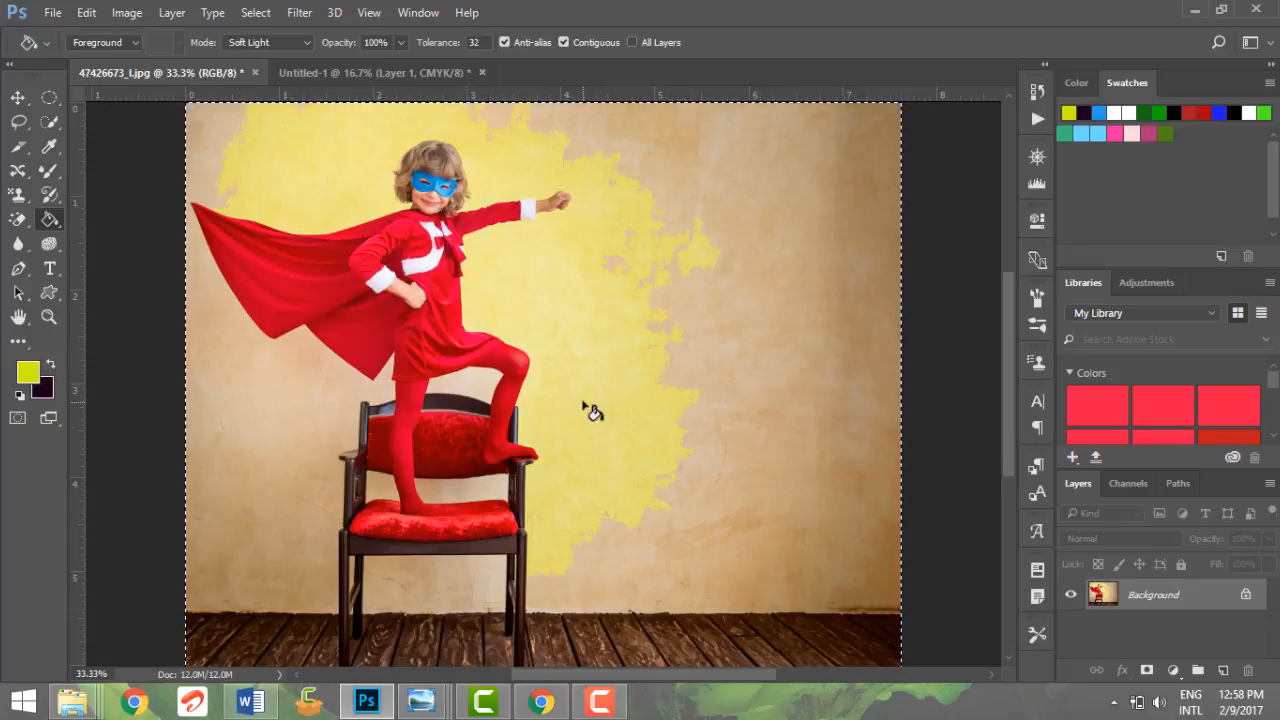
click(800, 302)
click(242, 430)
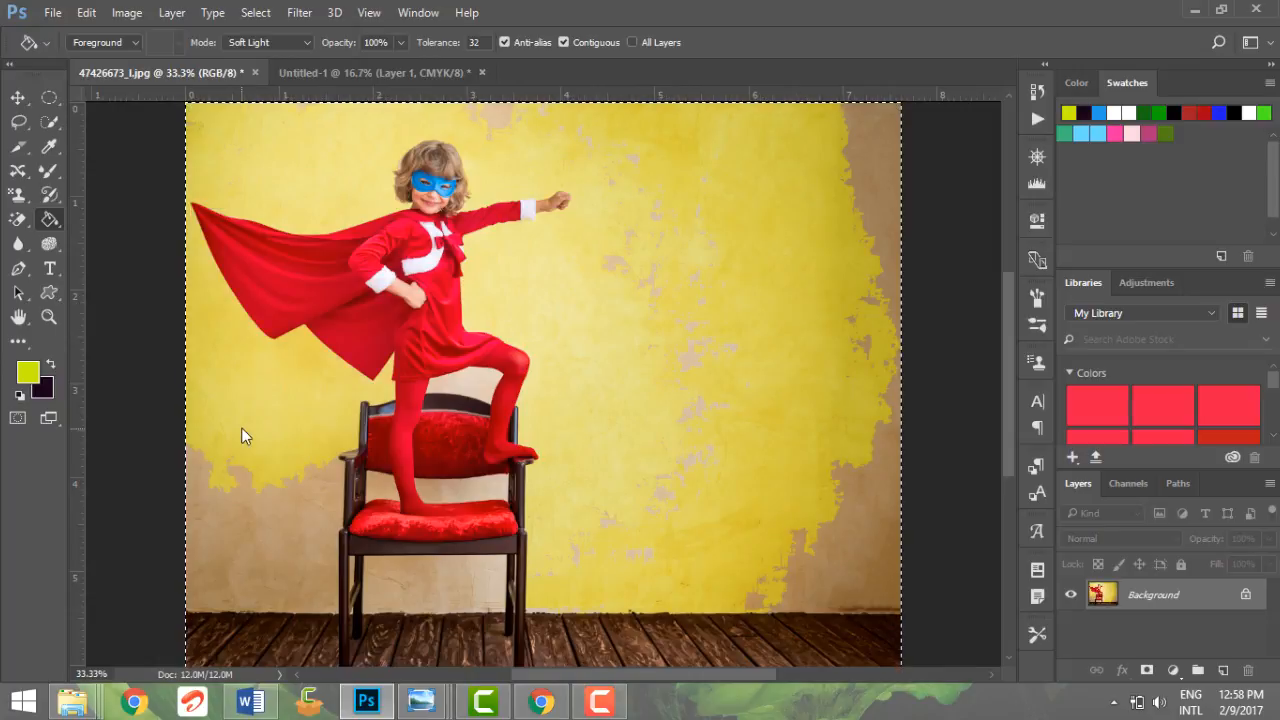
click(300, 517)
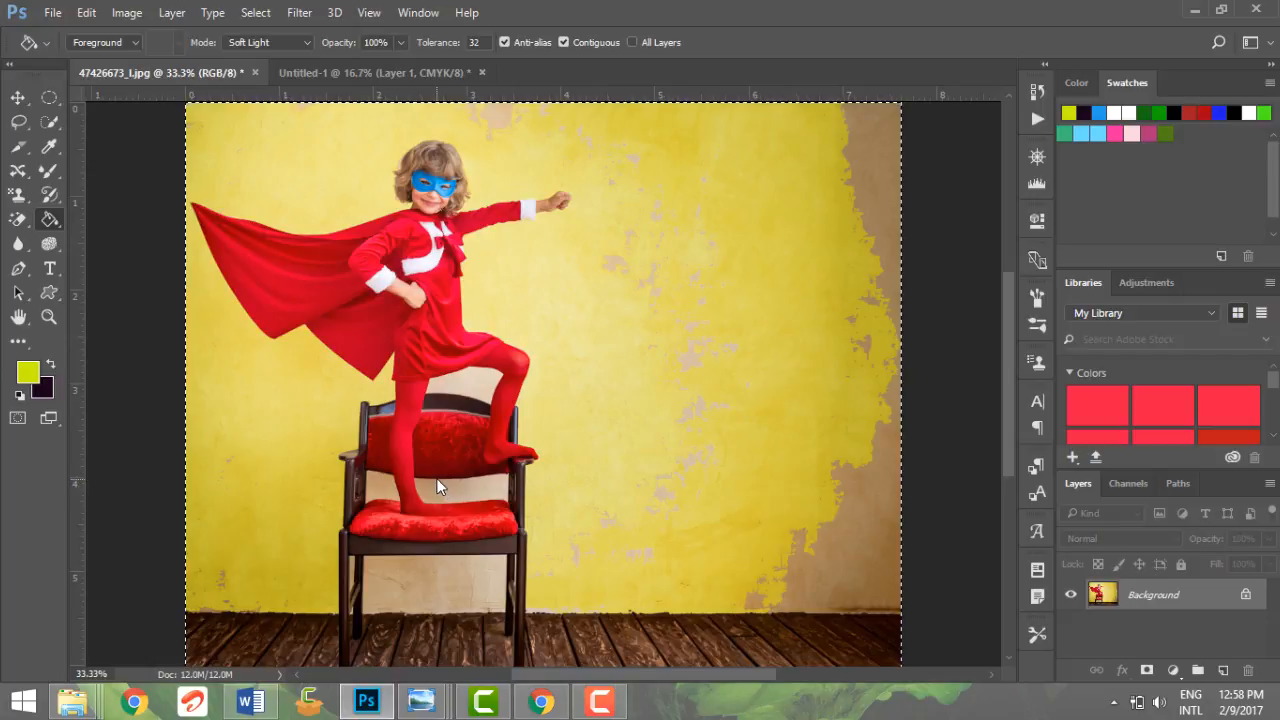
click(467, 596)
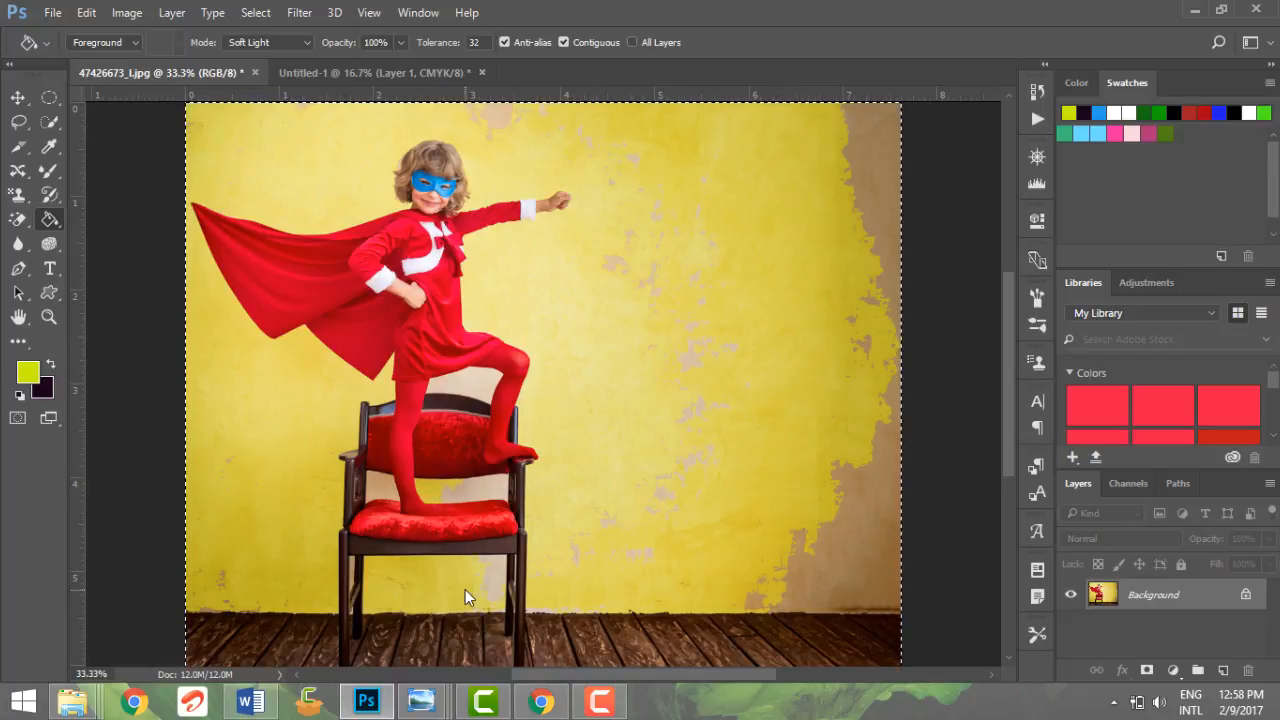
click(862, 518)
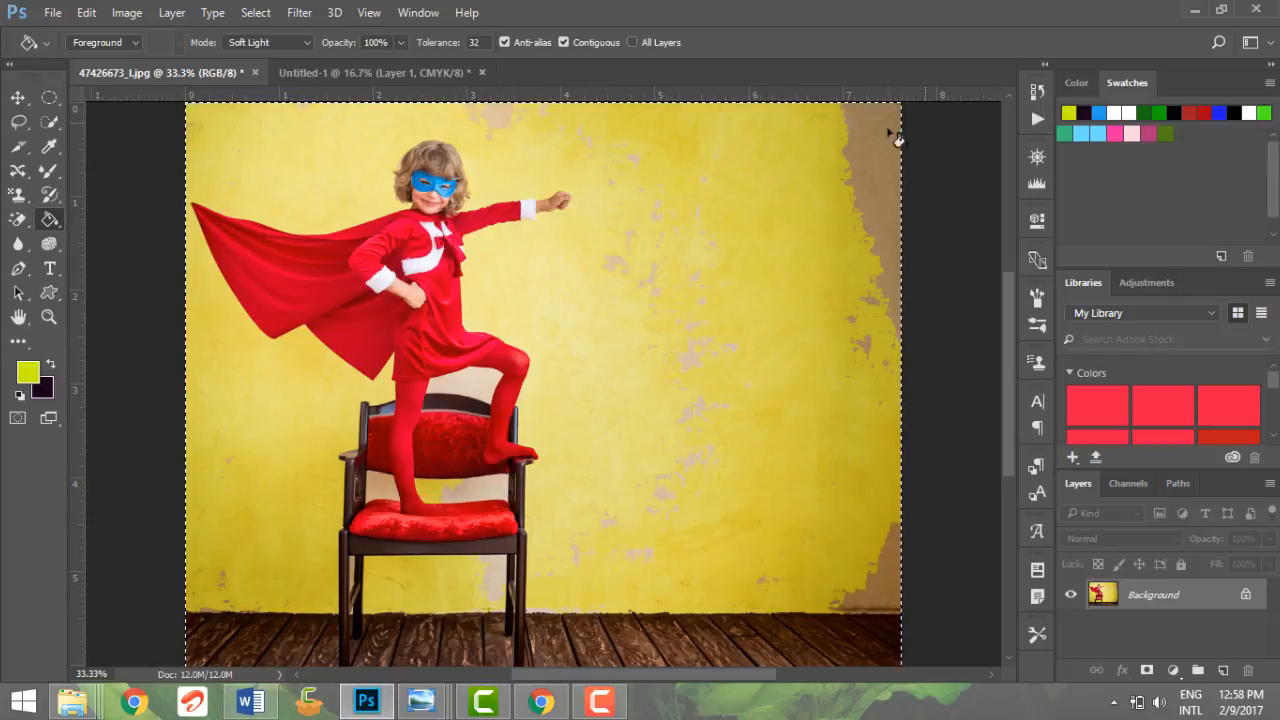
click(859, 146)
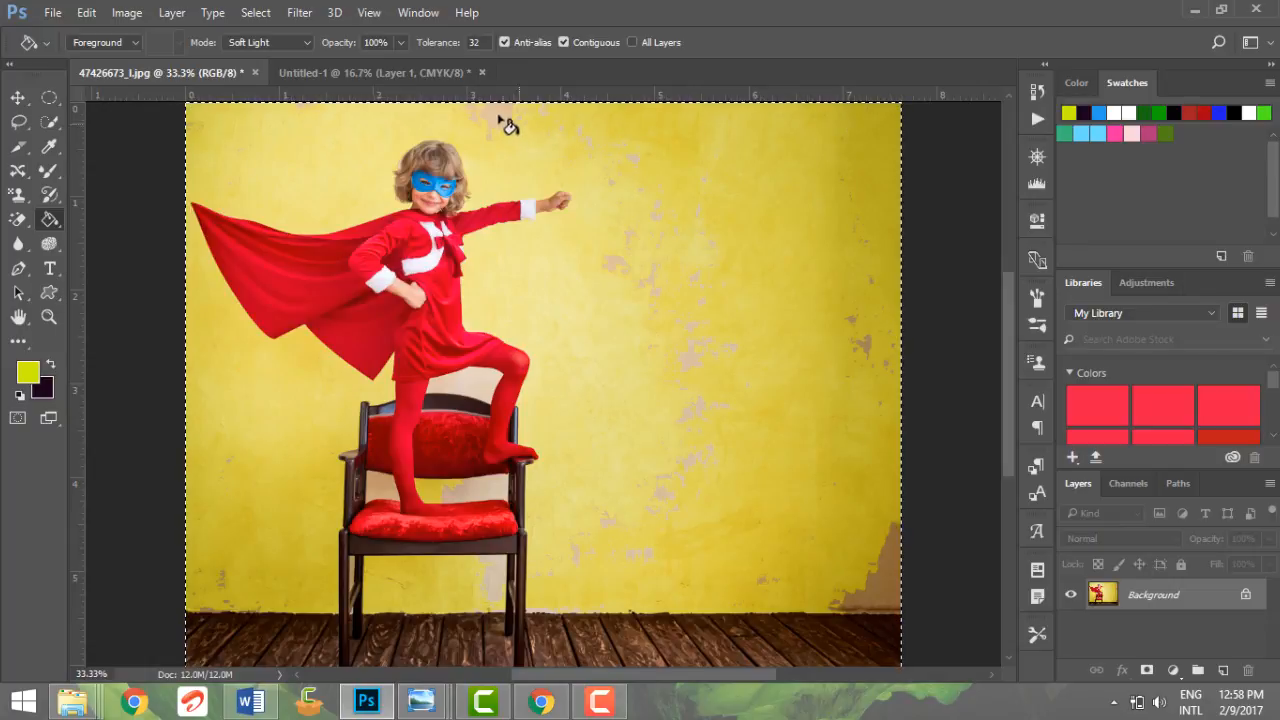